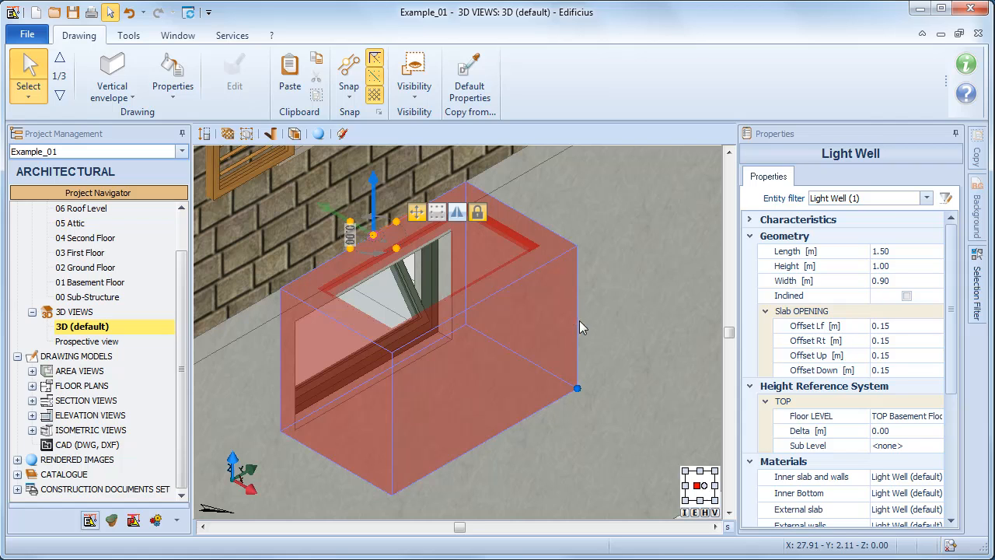
- Raise the selected light well vertically from its upper back corner to a level delta of 0.02 m
left_click(466, 182)
middle_click_drag(467, 184, 482, 211)
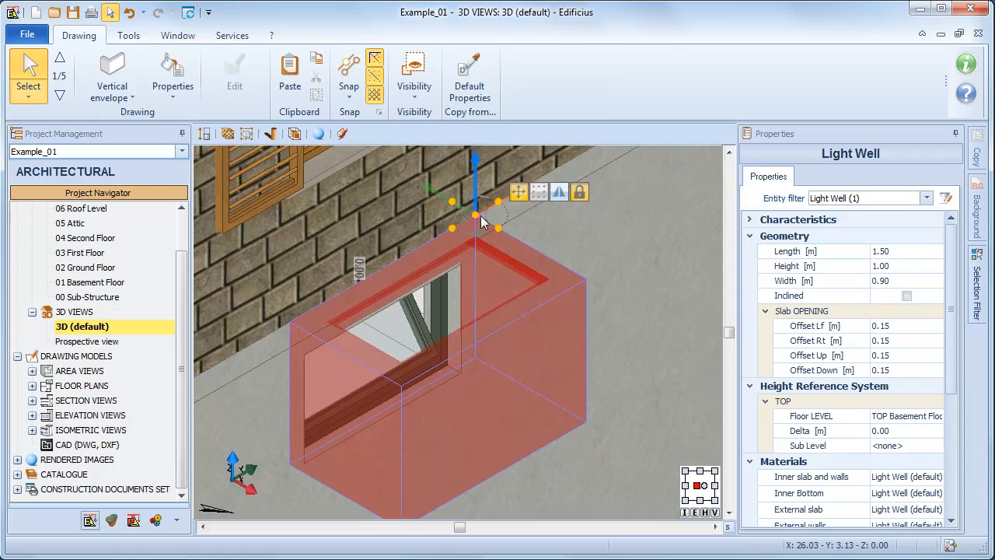
scroll(482, 221, "down", 1)
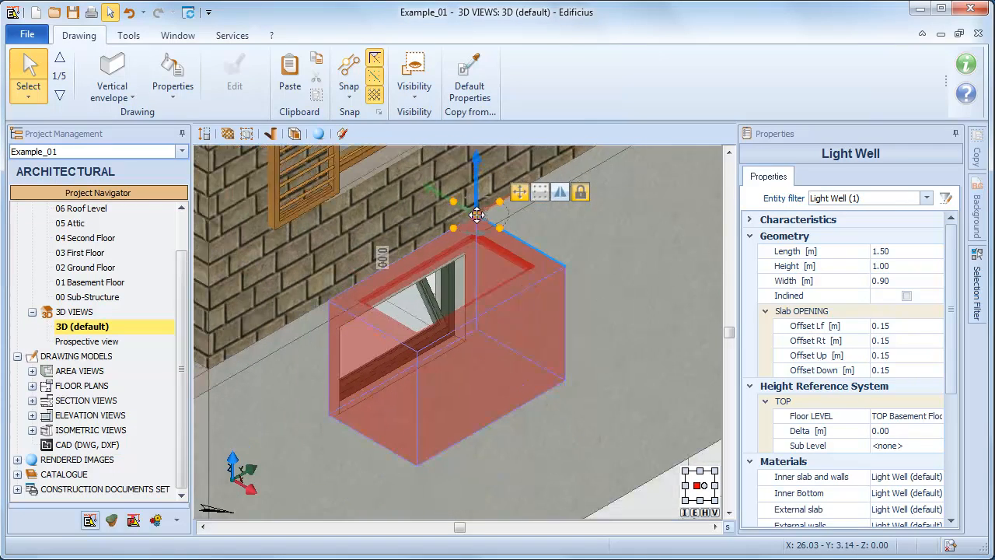
mouse_move(478, 214)
left_mouse_down()
mouse_move(498, 220)
mouse_move(534, 201)
mouse_move(472, 203)
mouse_move(477, 212)
left_mouse_up()
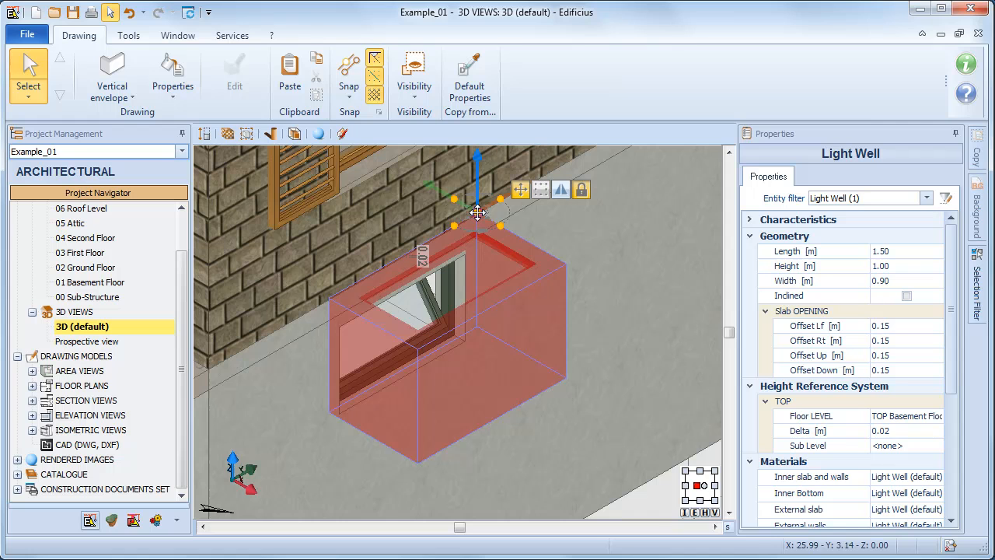
left_click(450, 227)
left_click_drag(449, 227, 285, 335)
- Stretch both ends of the light well's outer upper edge to give it a length of 1.90 m
scroll(425, 276, "down", 2)
scroll(437, 297, "up", 2)
middle_click_drag(436, 298, 447, 330)
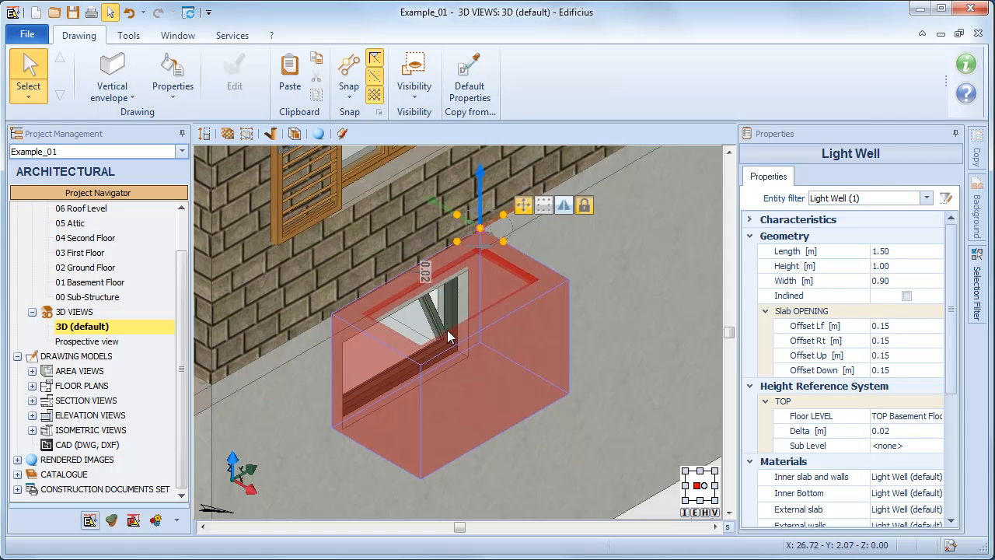
left_click(501, 314)
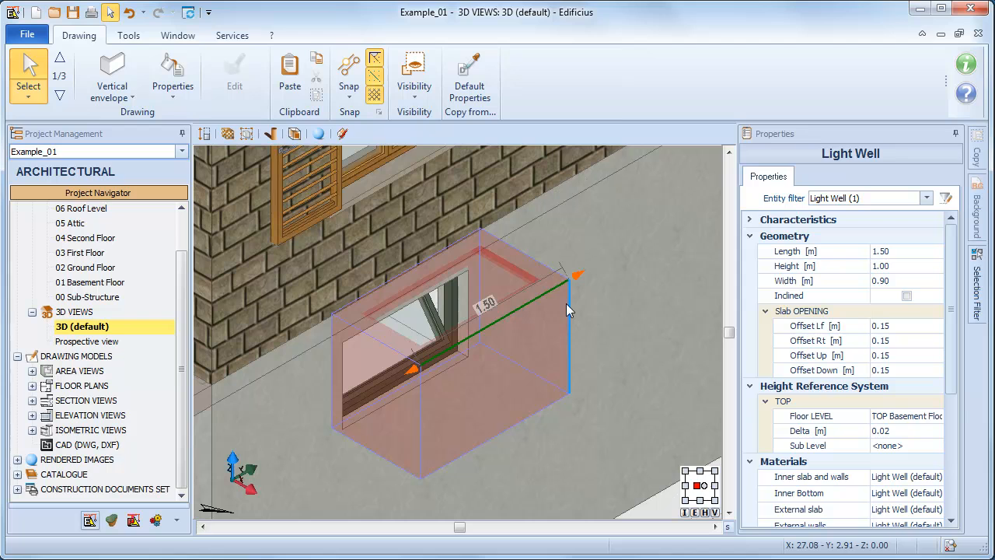
mouse_move(580, 275)
left_mouse_down()
mouse_move(655, 224)
mouse_move(597, 250)
mouse_move(647, 224)
mouse_move(593, 265)
left_mouse_up()
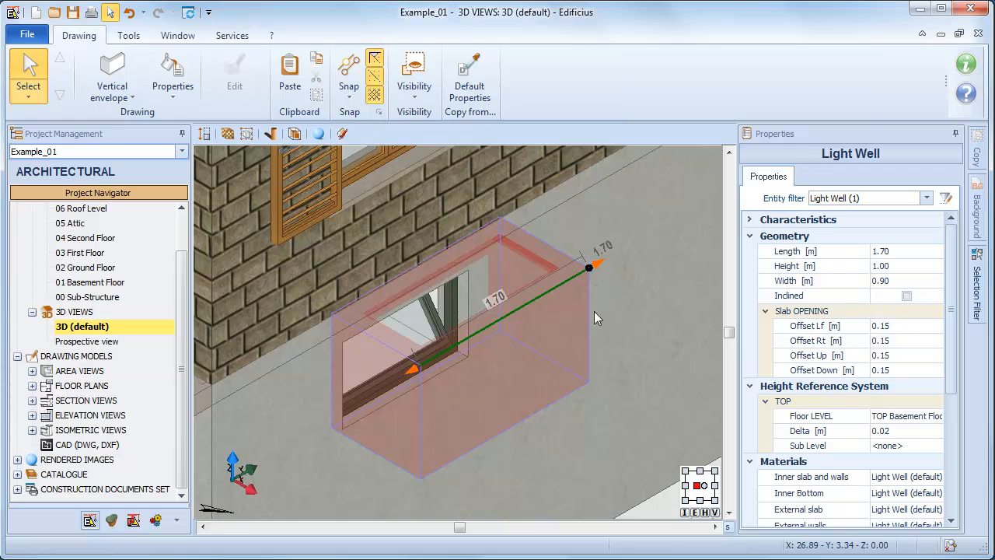
left_click_drag(412, 370, 383, 370)
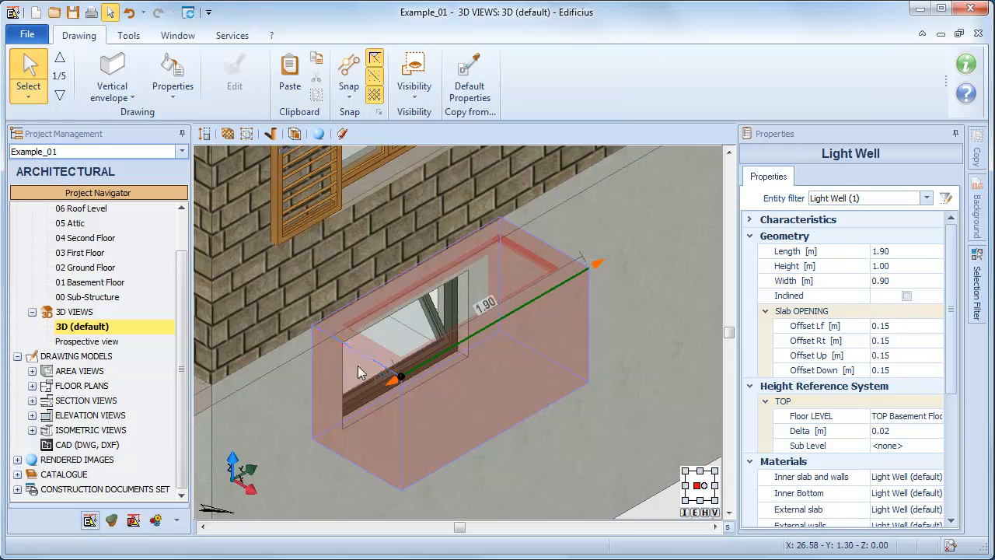
- Extend the light well outward from the wall to a width of 1.50 m
left_click_drag(398, 383, 436, 394)
type("1.50")
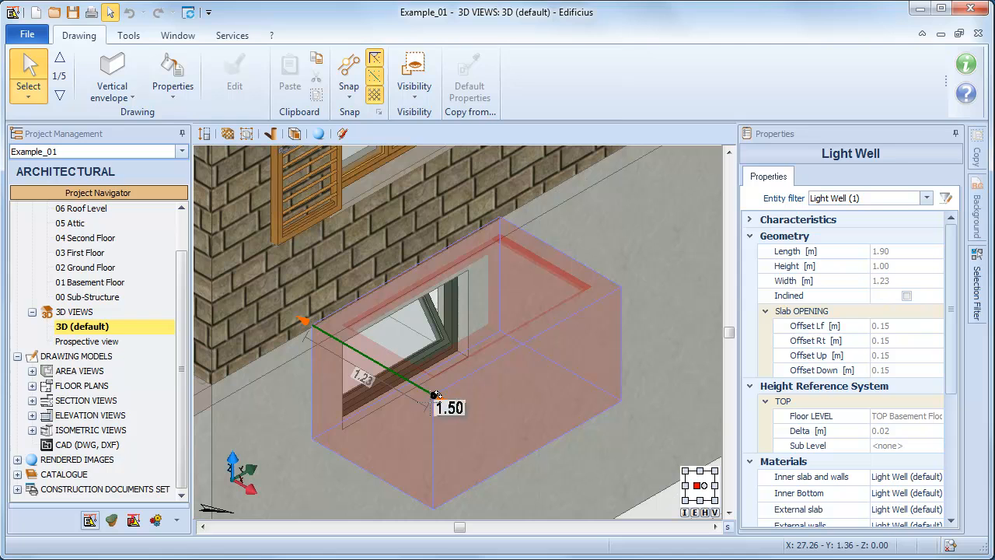
key("Return")
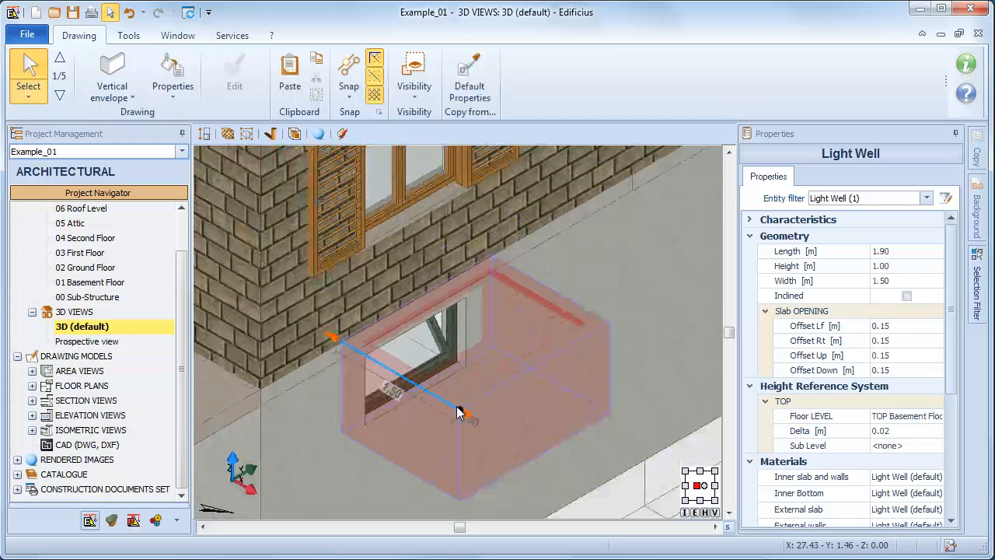
- Set the light well's height to 1.20 m by stretching its outer vertical edge downward
middle_click_drag(422, 424, 436, 381)
left_click(448, 385)
mouse_move(450, 432)
left_mouse_down()
mouse_move(453, 482)
mouse_move(452, 393)
mouse_move(456, 413)
left_mouse_up()
type("1.2")
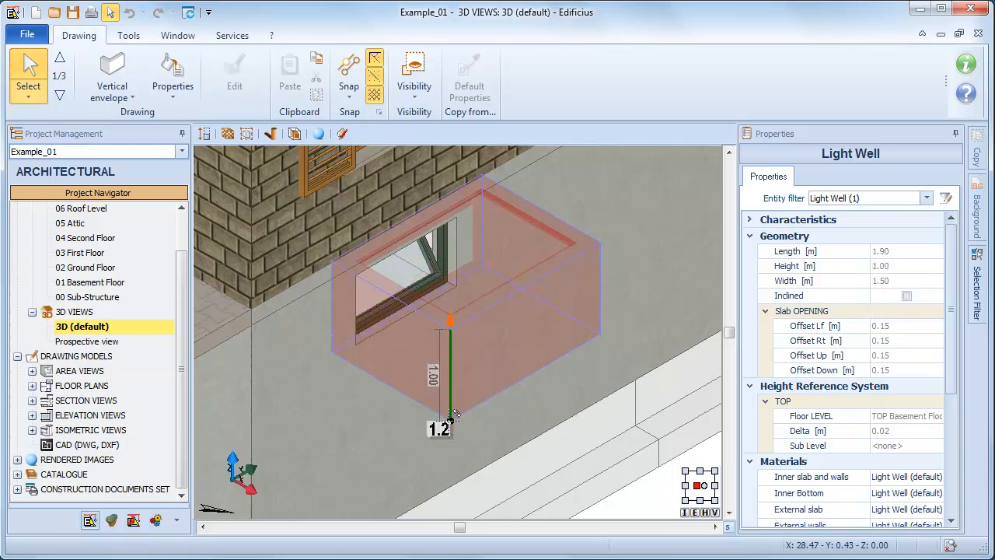
key("Return")
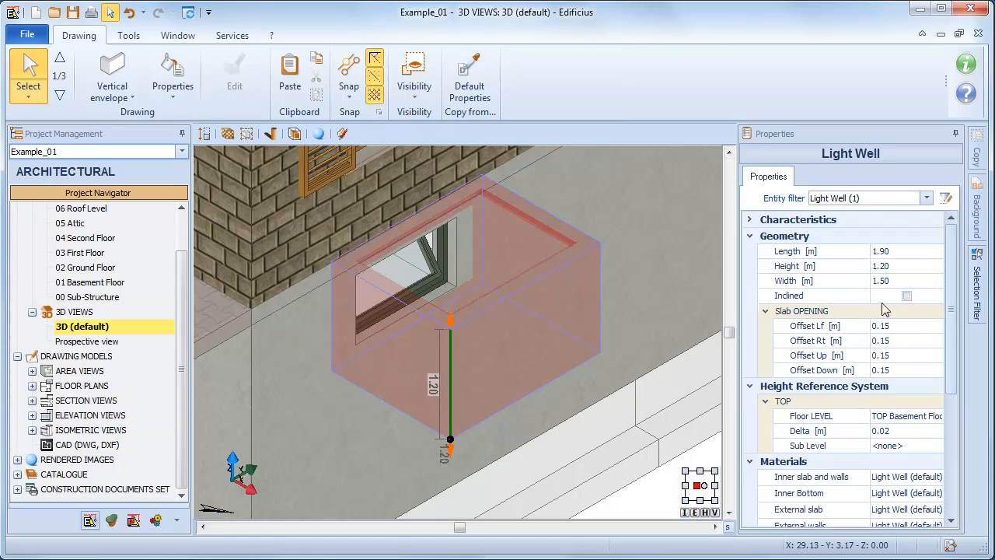
- Make the light well inclined and extend the sloped part's horizontal projection to 0.50 m
left_click(905, 297)
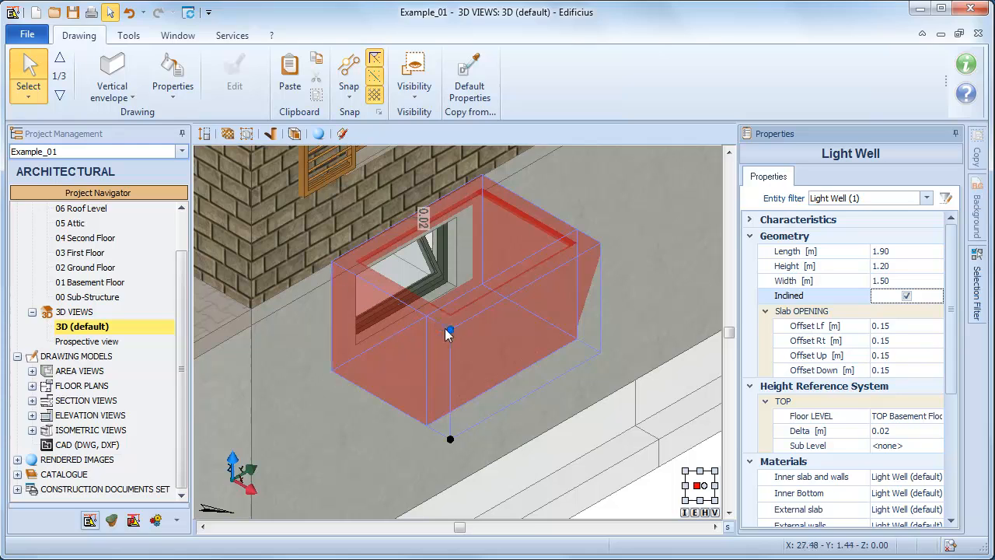
left_click(441, 437)
left_click_drag(441, 443, 466, 450)
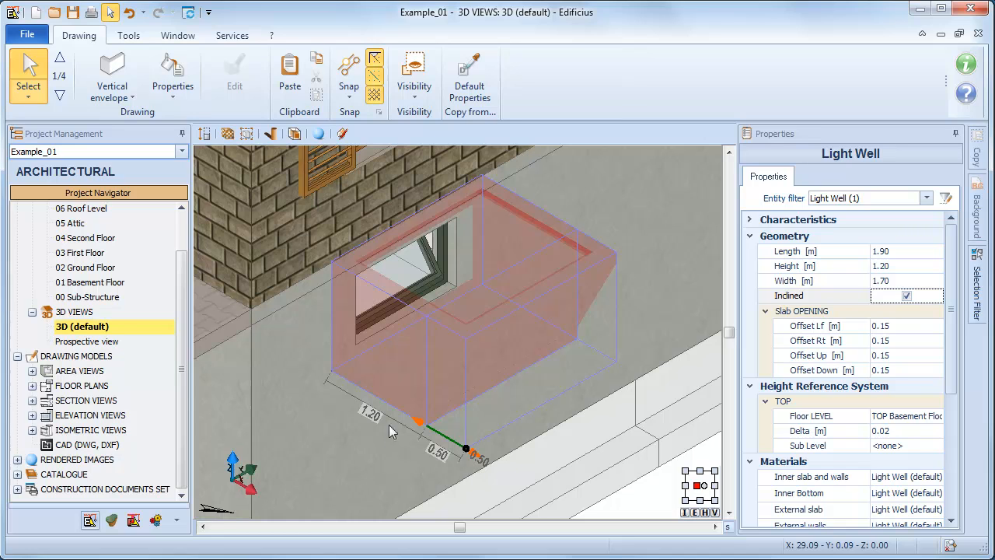
- Set the light well's bottom depth to 1.00 m with Modify Length, shifting the sloped part along with it
left_click(431, 431)
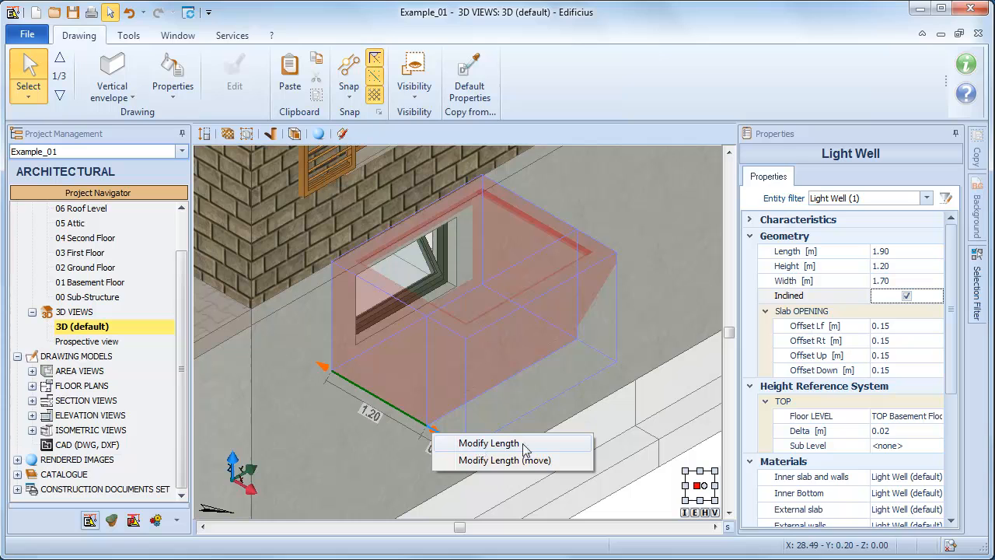
left_click(480, 449)
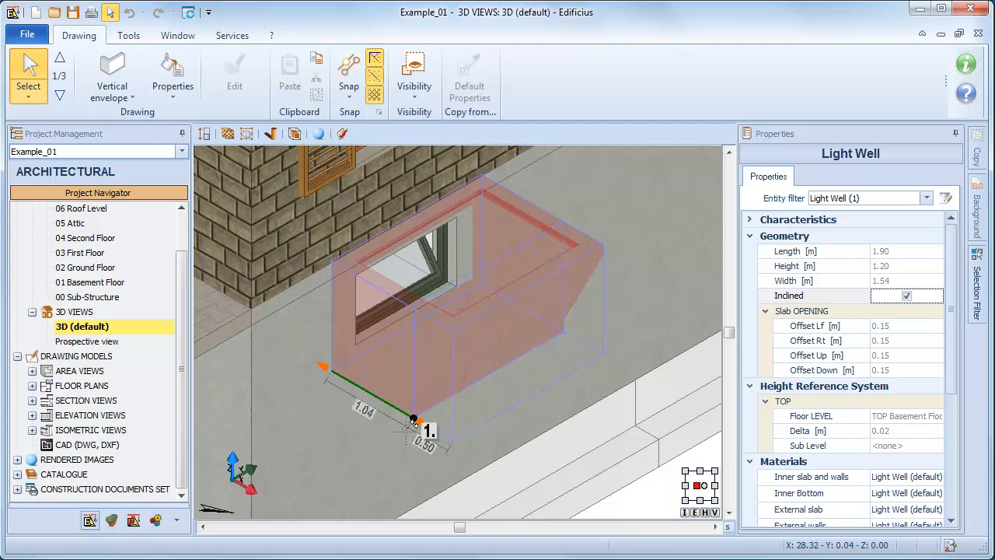
key("Return")
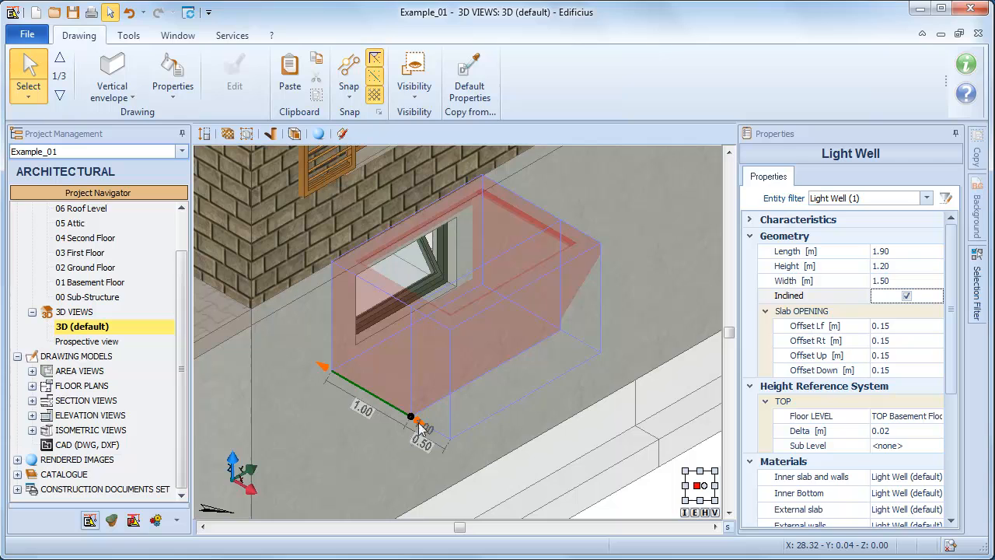
- Use Modify Length (move) to set the bottom depth to 0.80 m while keeping the overall width, and finish editing
left_click(419, 423)
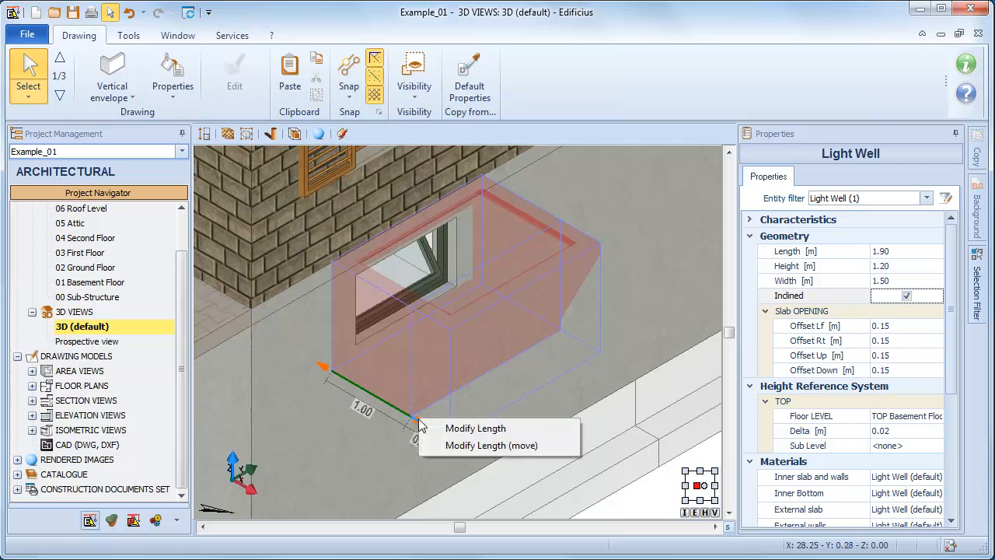
left_click(551, 447)
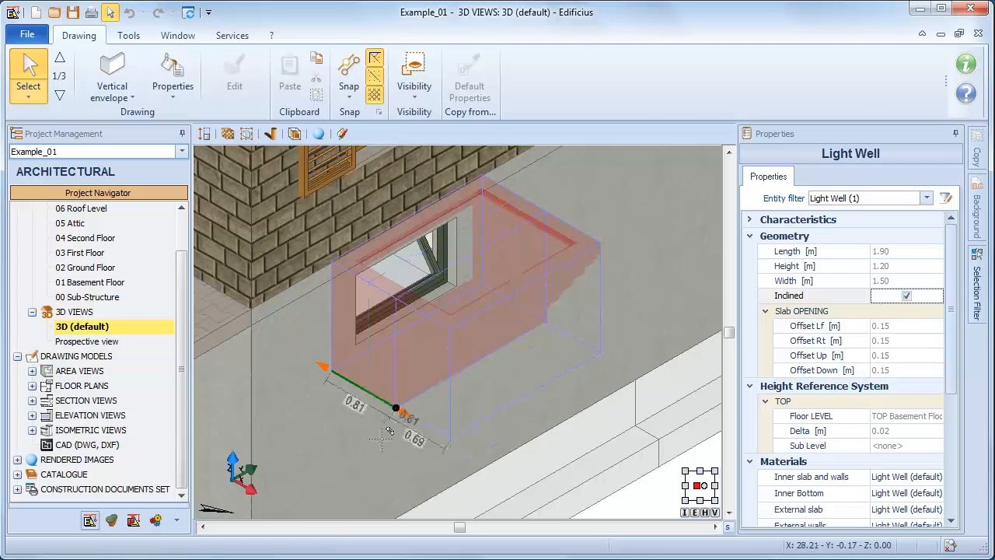
left_click_drag(372, 438, 370, 437)
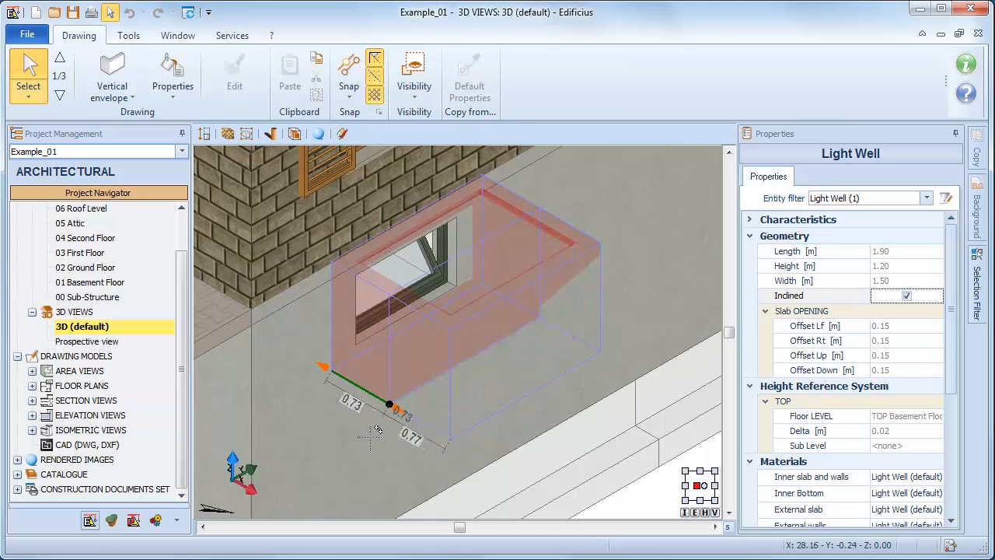
type("0.80")
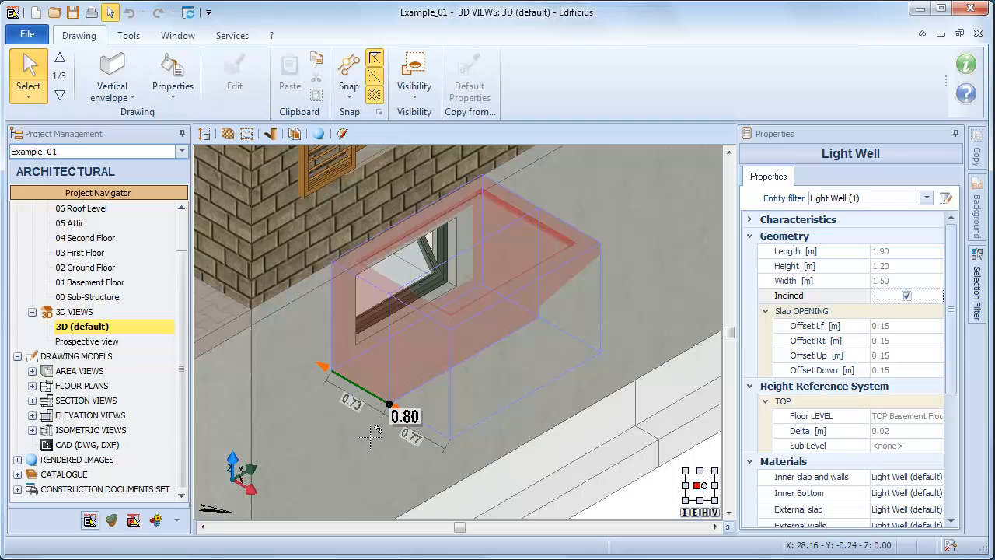
key("Return")
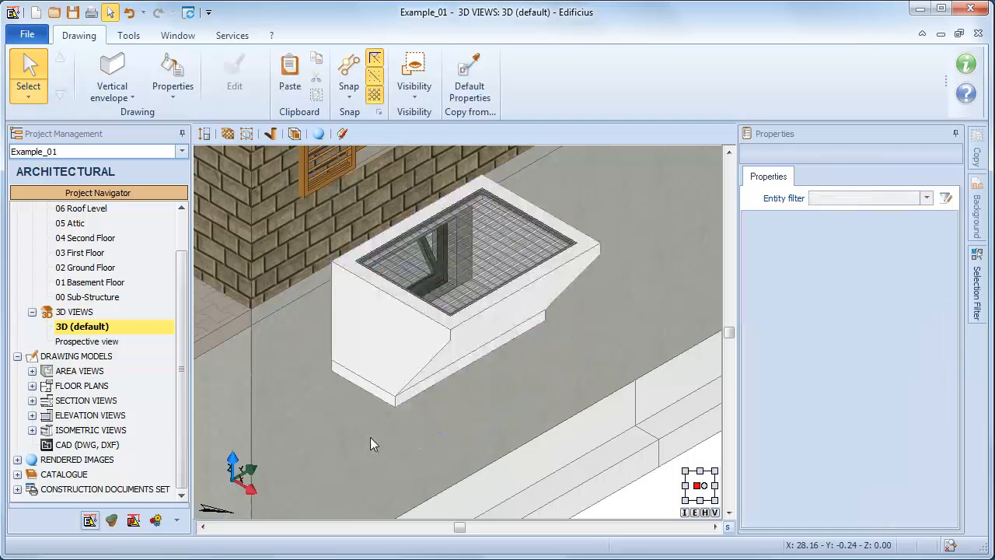